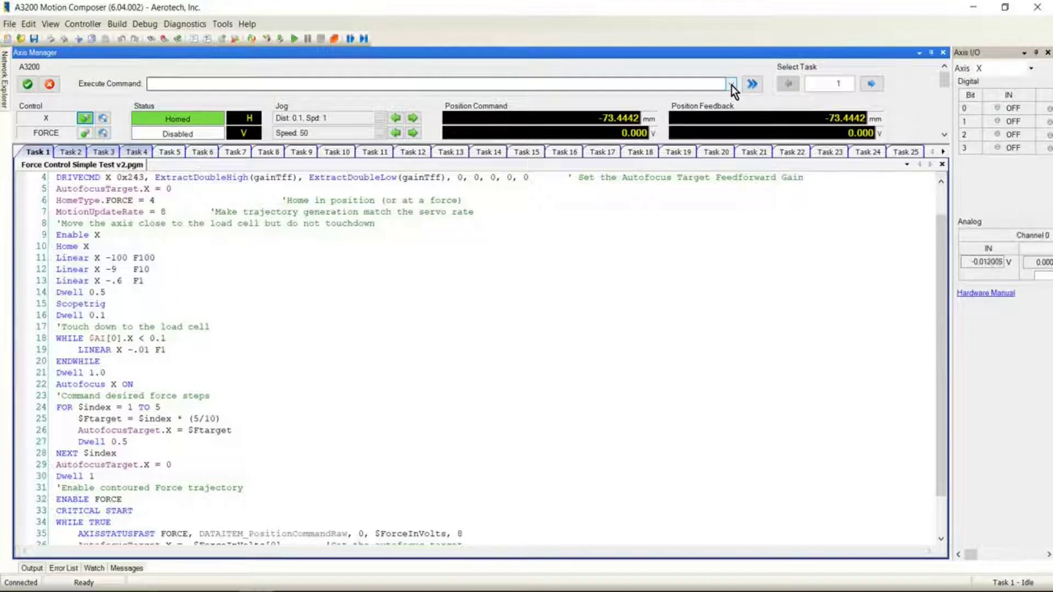
Move axis X to -109.30 mm and then to -109.5 mm using commands from history.
left_click(732, 85)
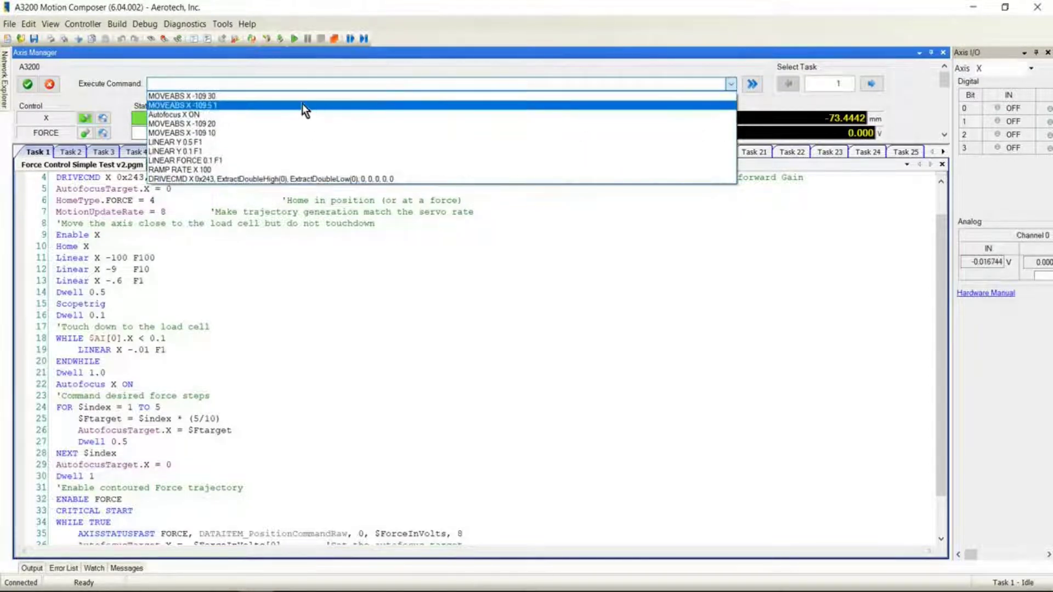
left_click(300, 97)
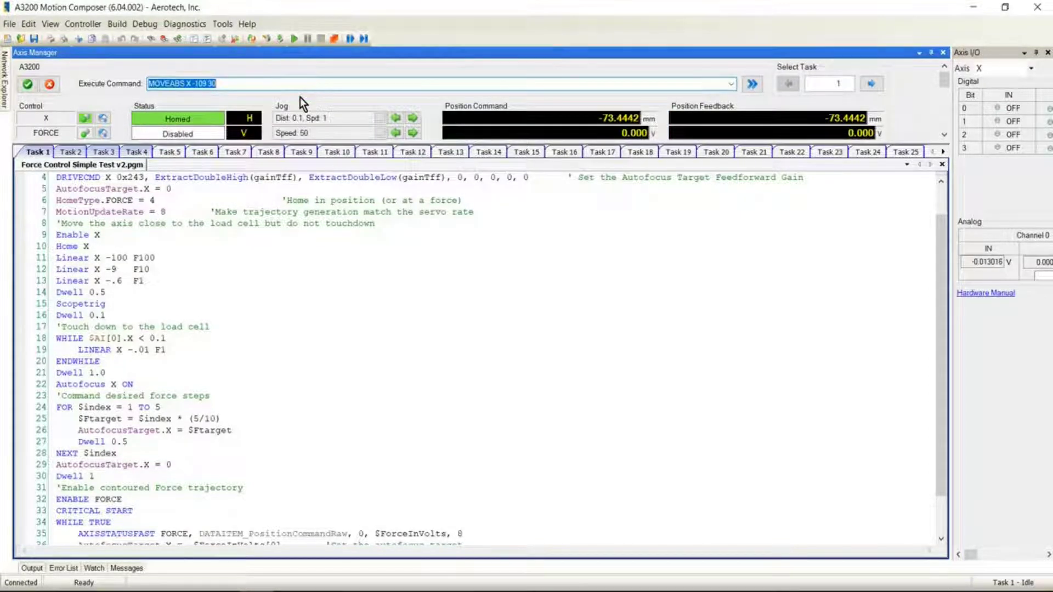
left_click(753, 83)
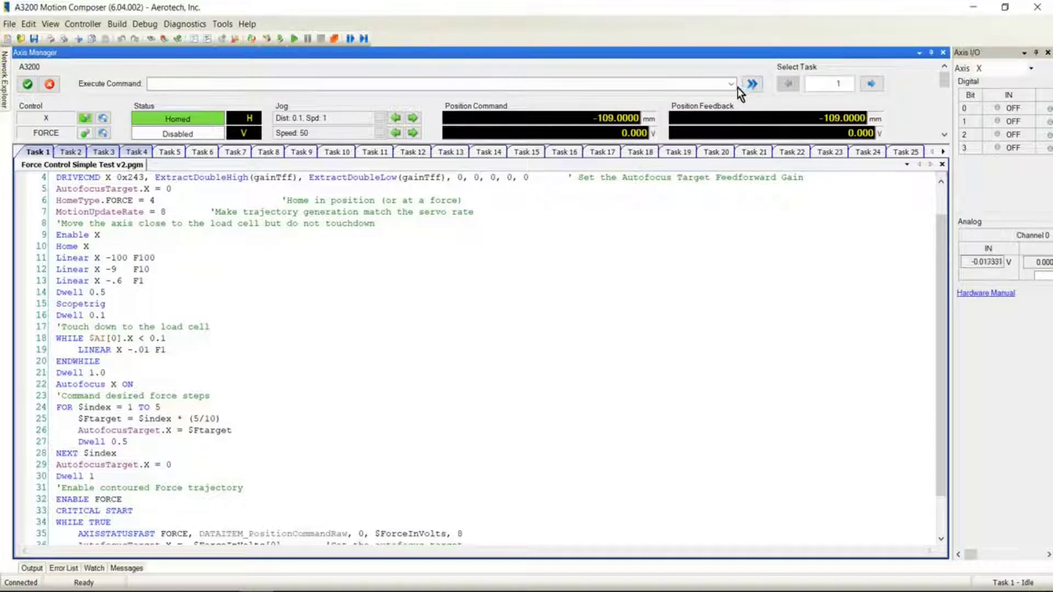
left_click(732, 84)
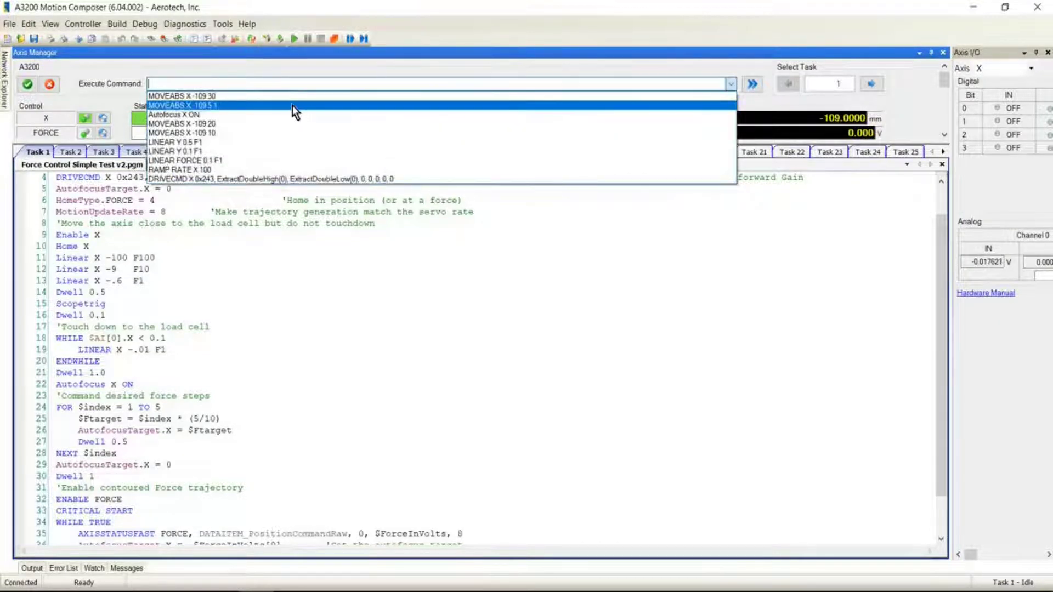
left_click(292, 105)
left_click(752, 84)
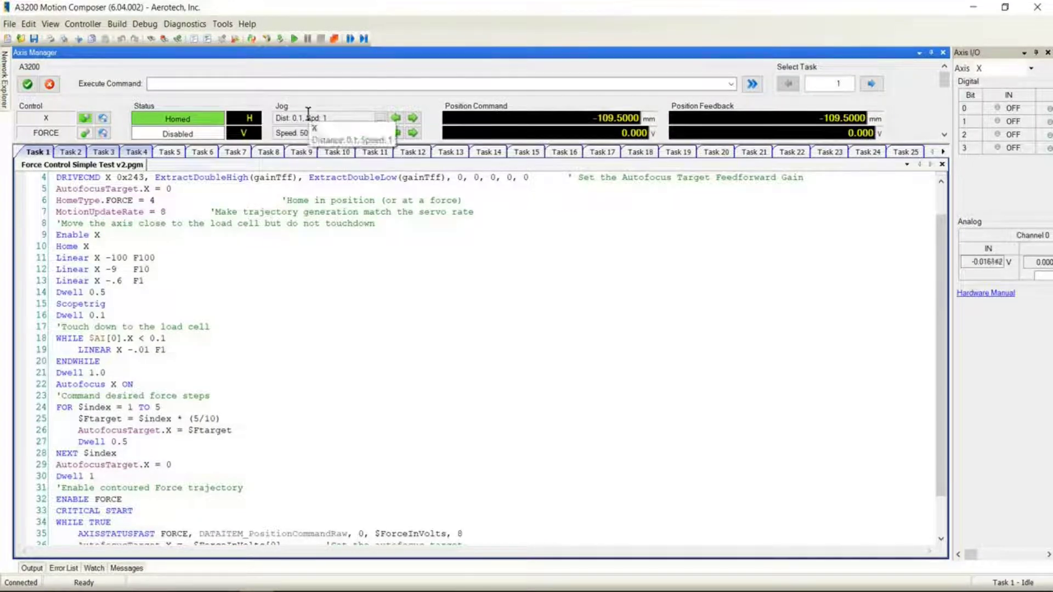
Jog X negative twice by 0.1 mm to -109.7 mm, touching the load cell.
left_click(394, 118)
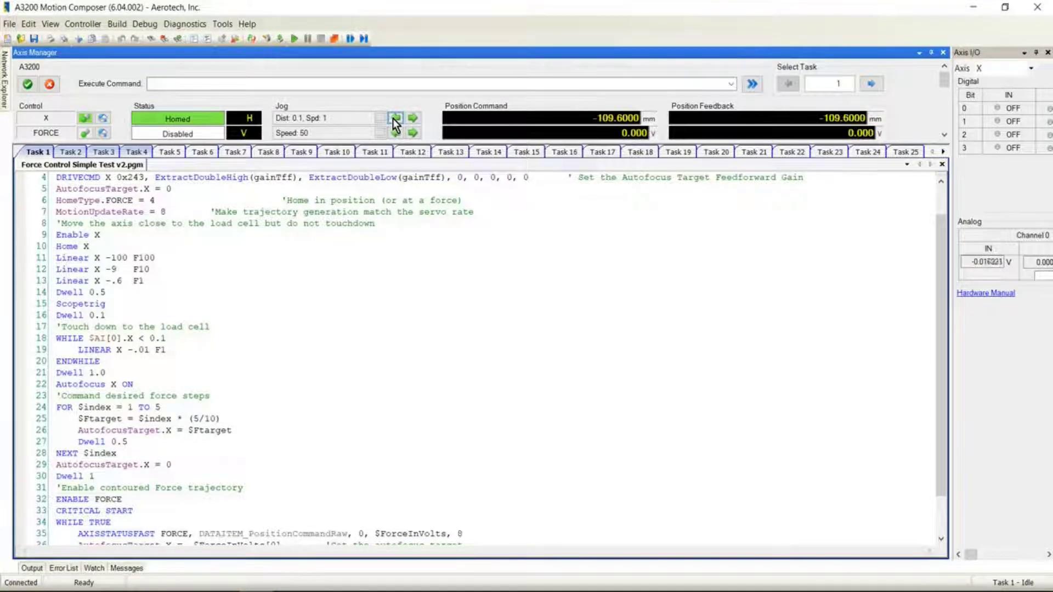
left_click(395, 118)
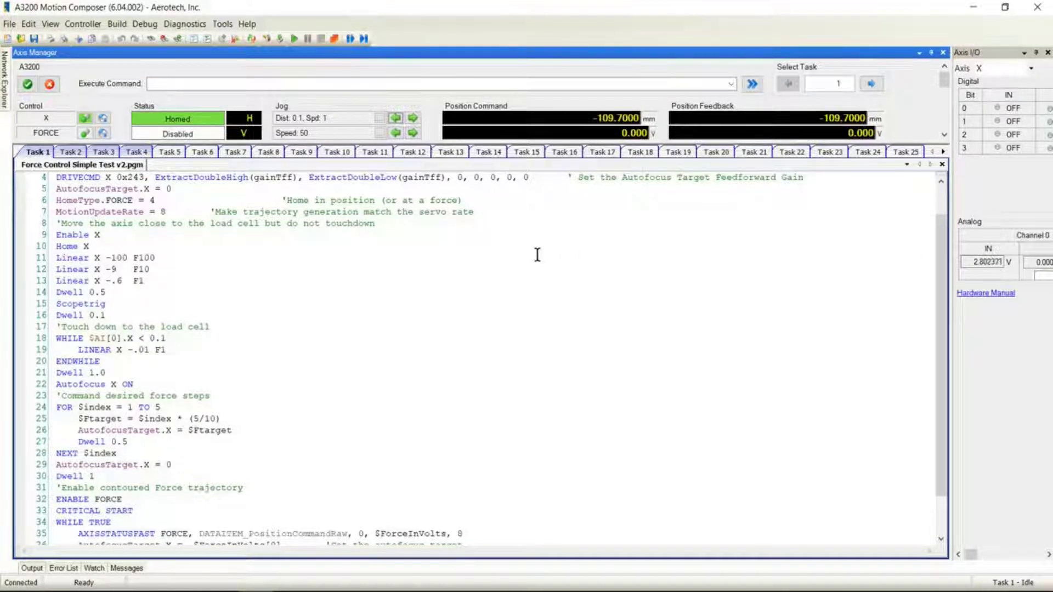
left_click(732, 84)
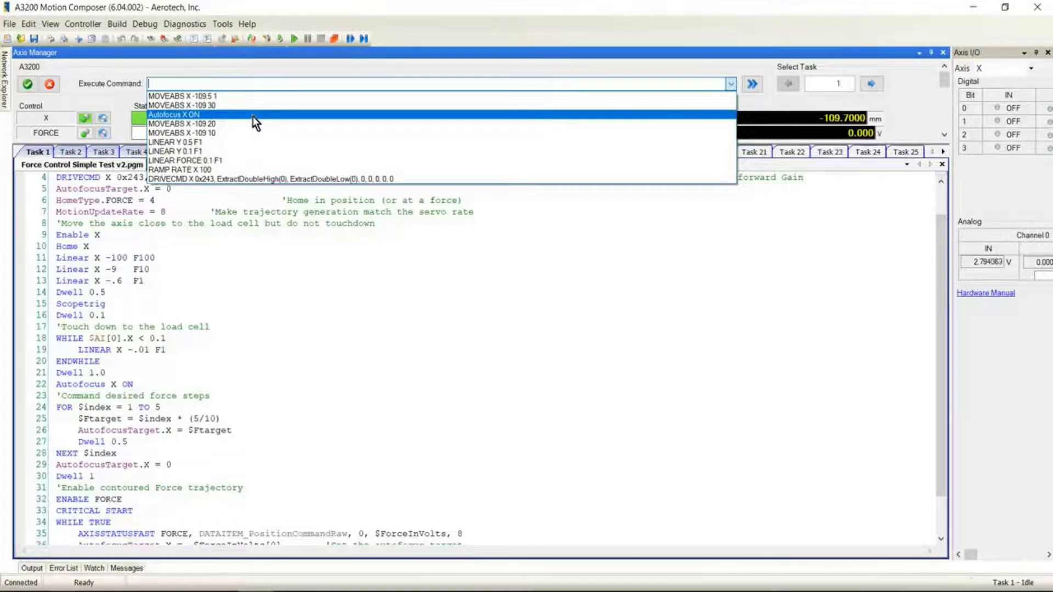
Turn on Autofocus X, then collect a new Digital Scope plot showing ForceFbk and AutoFocus Error.
left_click(252, 117)
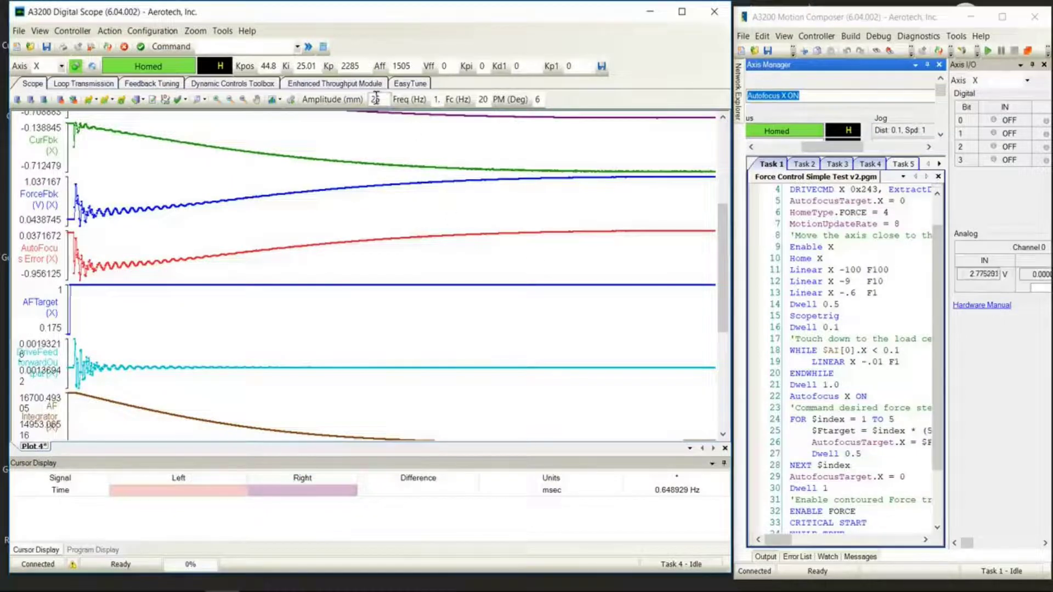
left_click(309, 47)
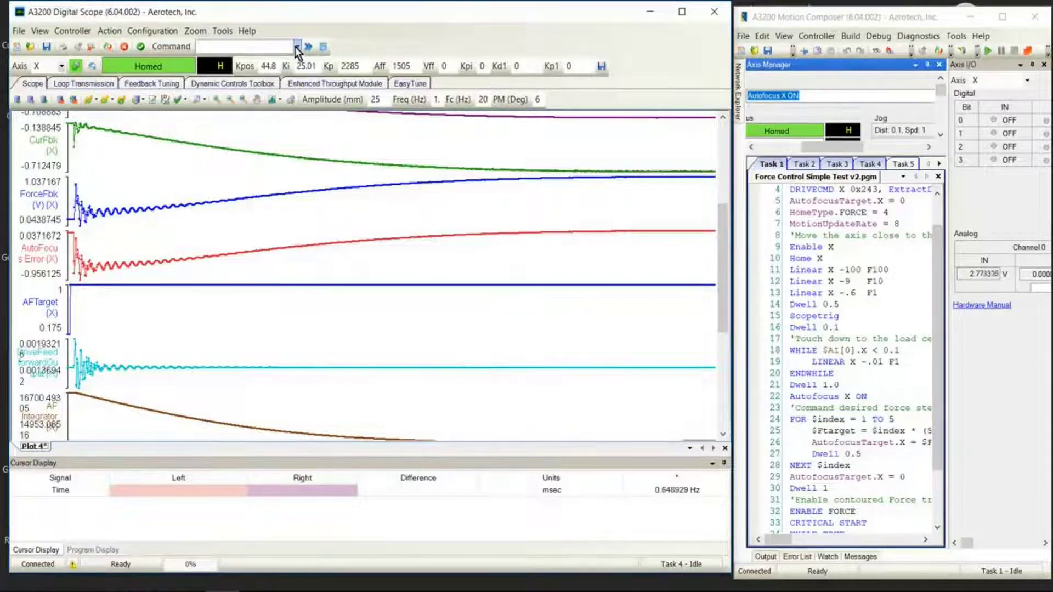
left_click(870, 95)
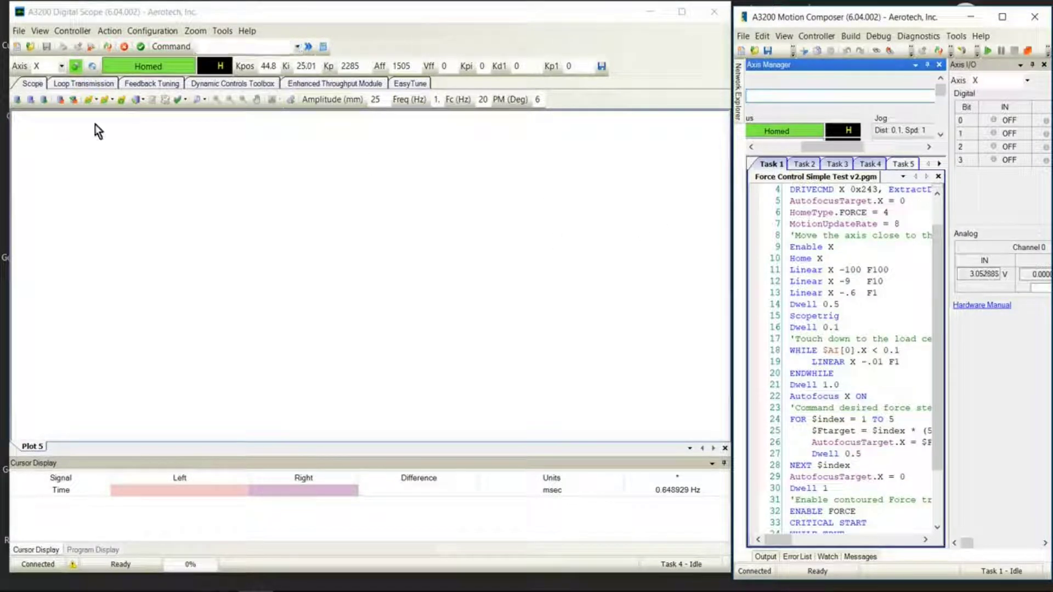
left_click(18, 101)
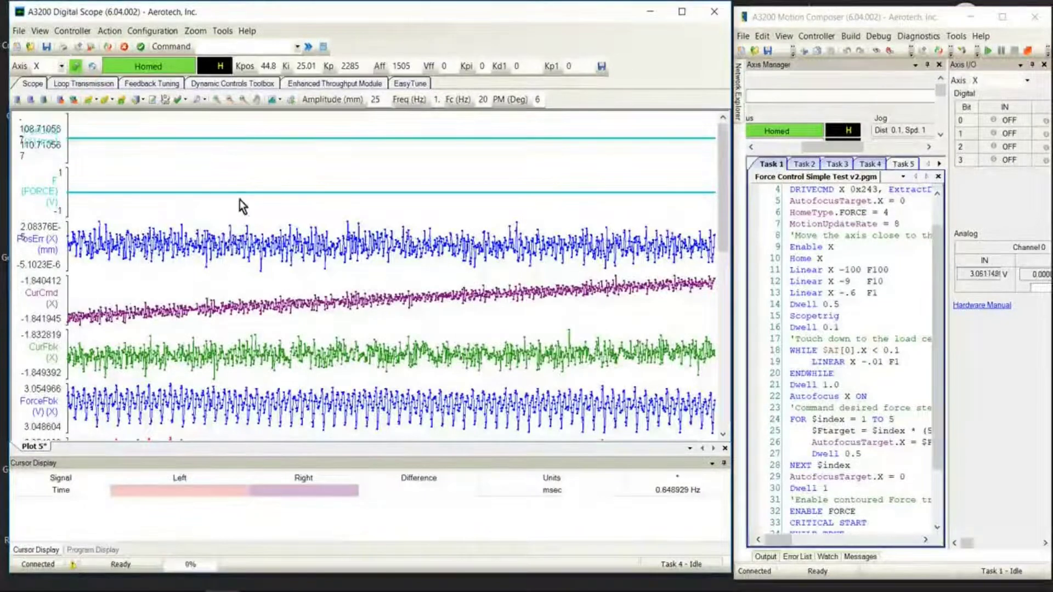
scroll(239, 211, "down", 3)
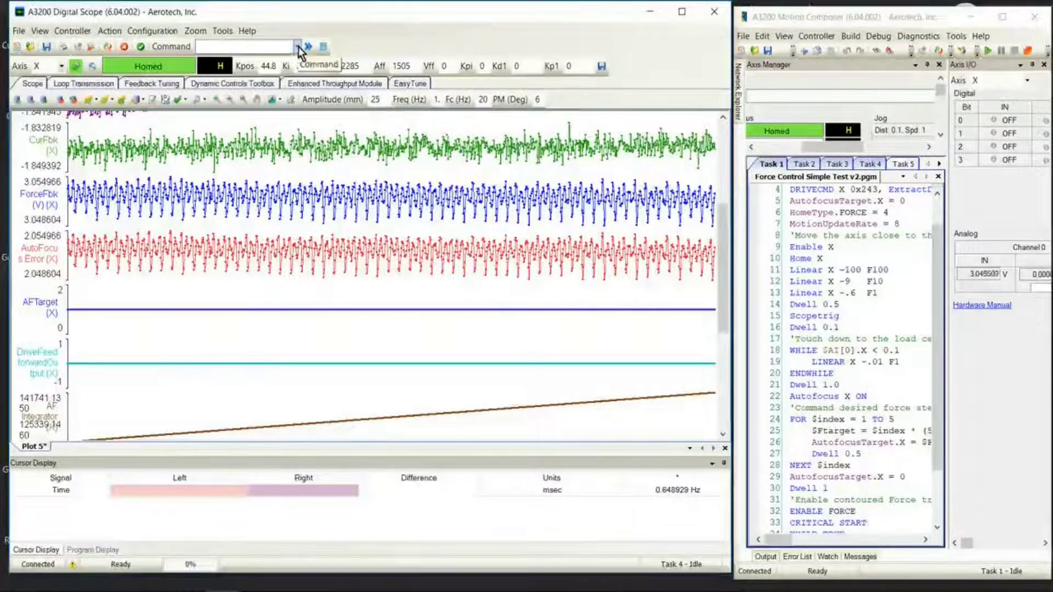
left_click(86, 101)
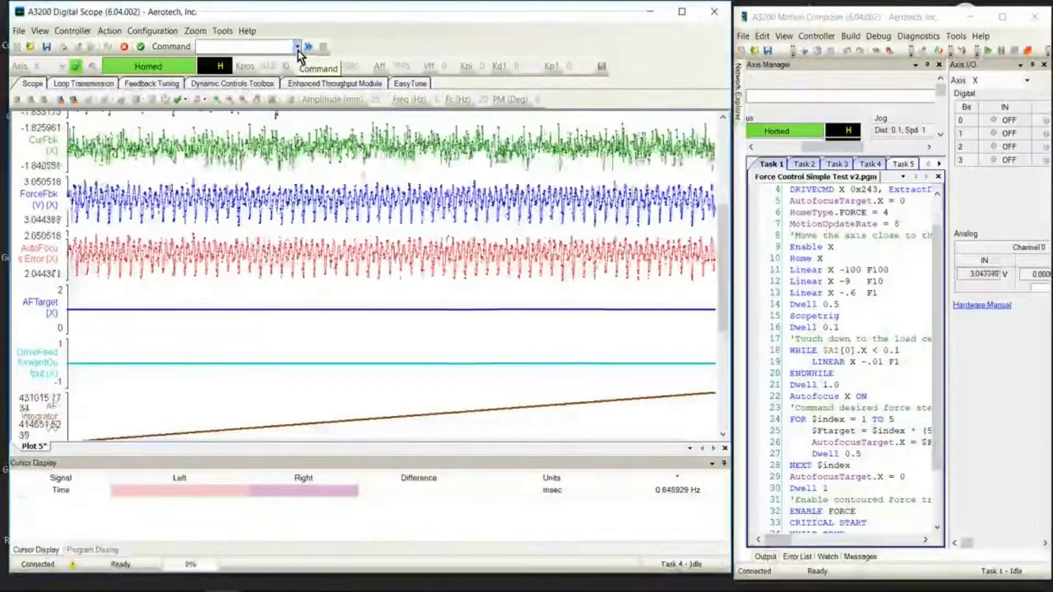
Set the autofocus integral gain AutofocusGainKi.X to 1 and send it again.
left_click(297, 48)
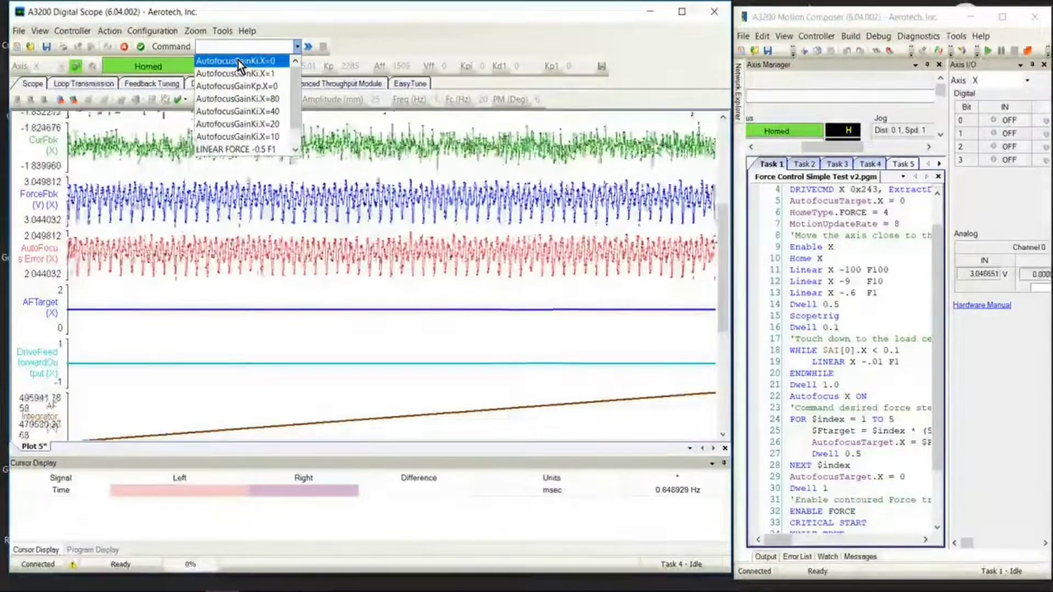
left_click(238, 61)
left_click(277, 47)
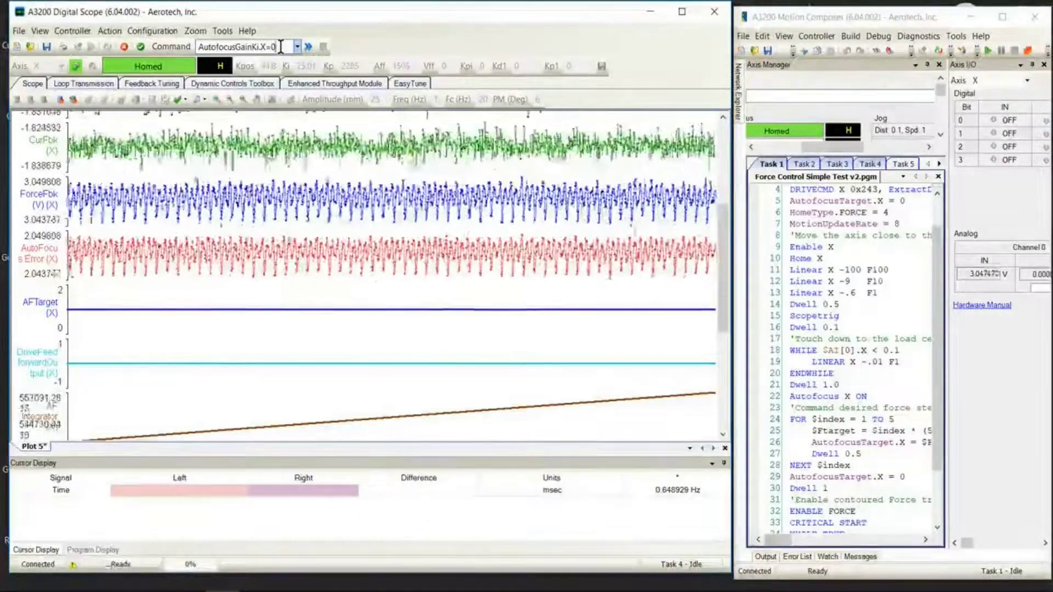
key("BackSpace")
type("1")
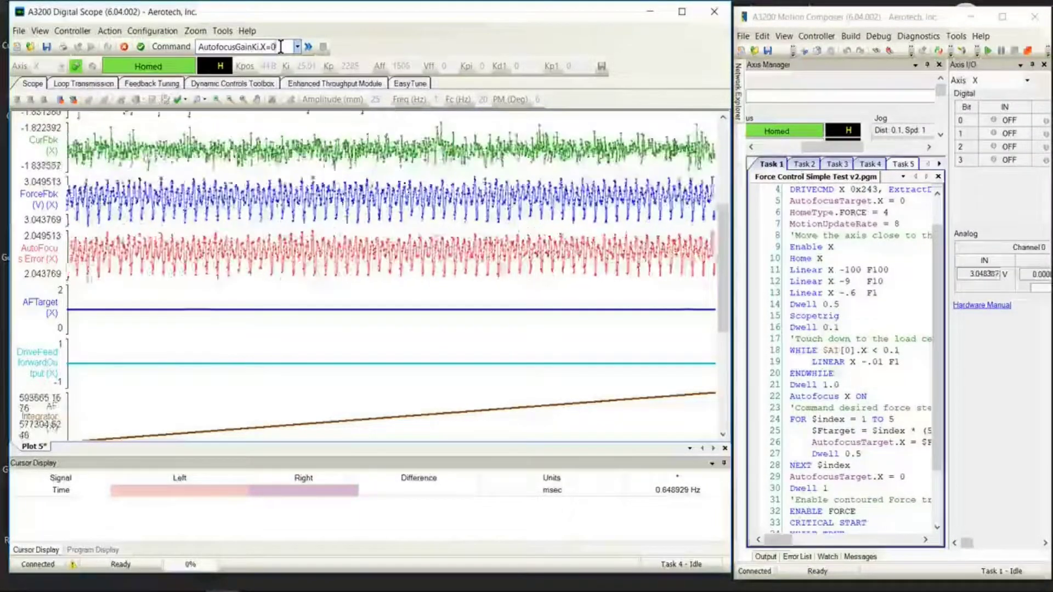
key("Return")
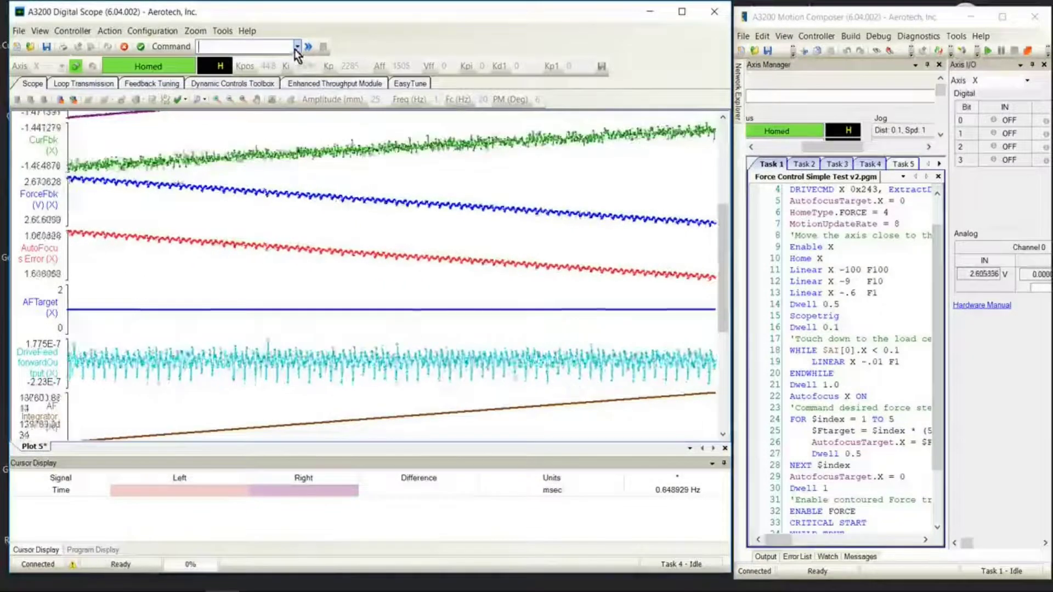
left_click(297, 47)
left_click(280, 60)
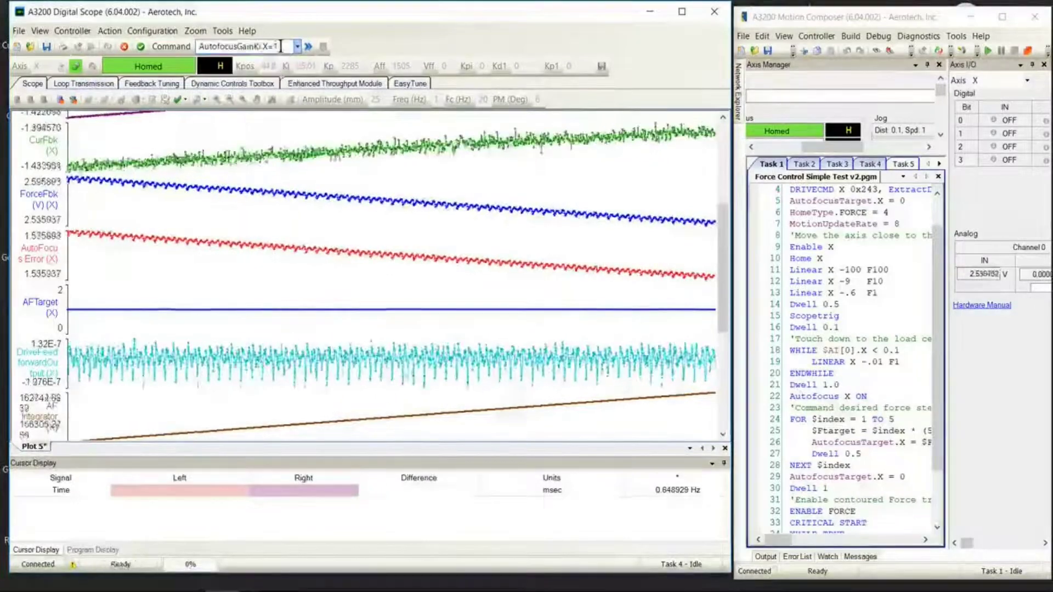
key("Return")
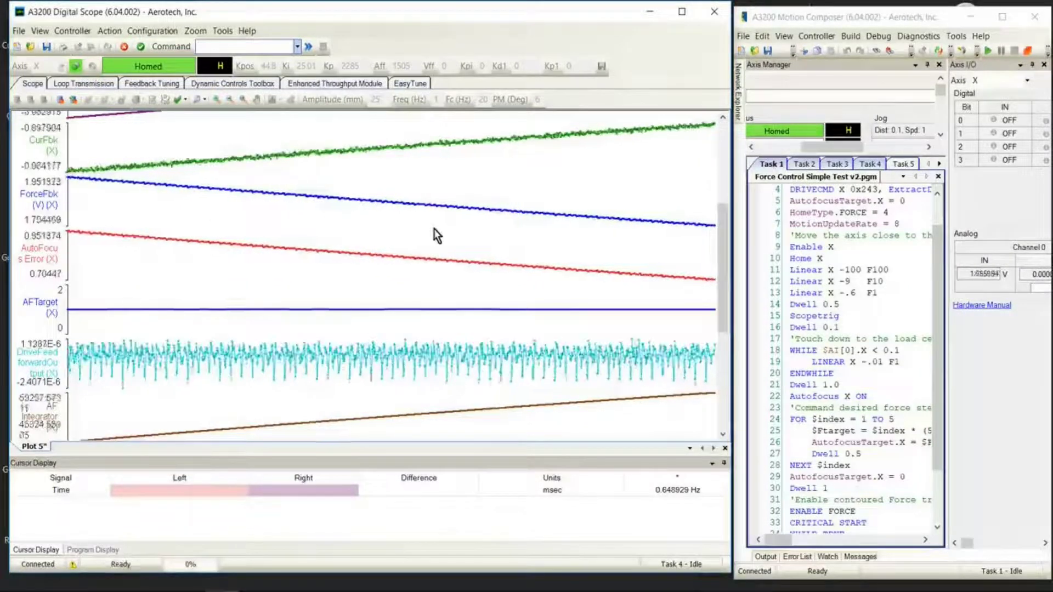
Set AutofocusGainKi.X back to 0, sending the zero-gain command twice.
left_click(297, 47)
left_click(282, 62)
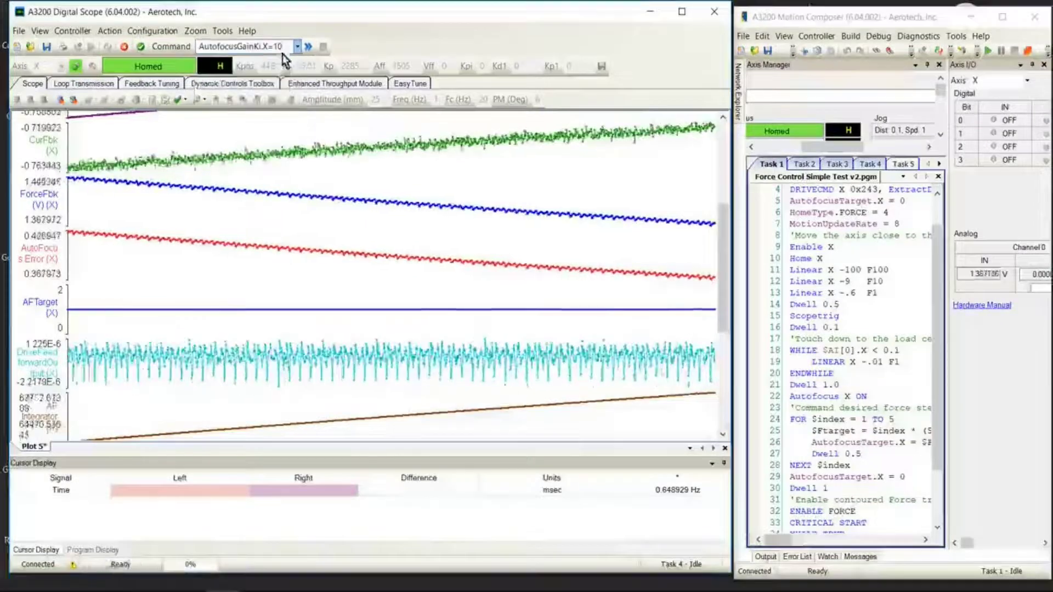
key("Left")
key("BackSpace")
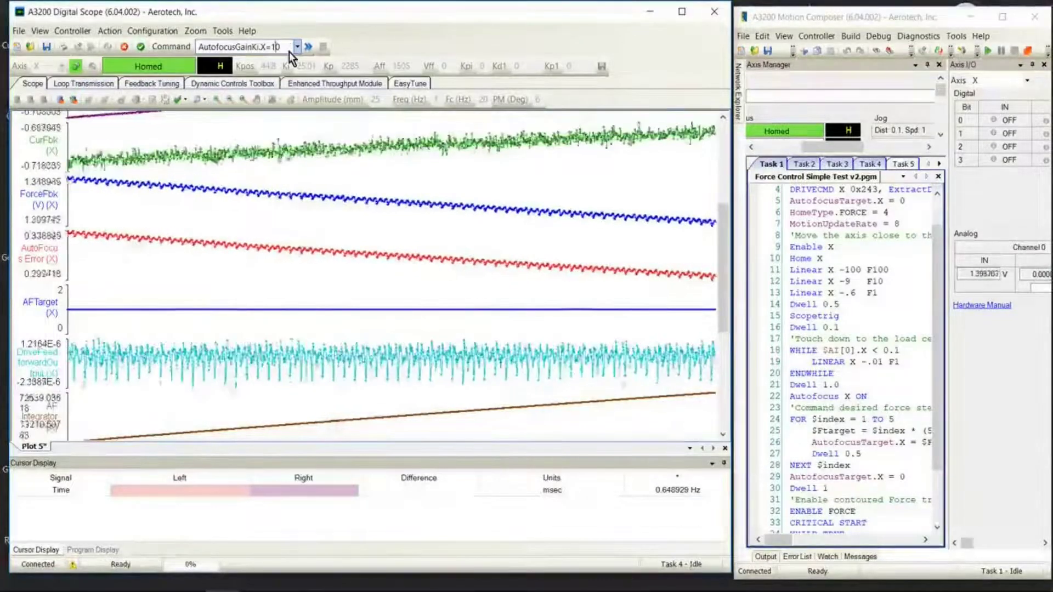
key("Return")
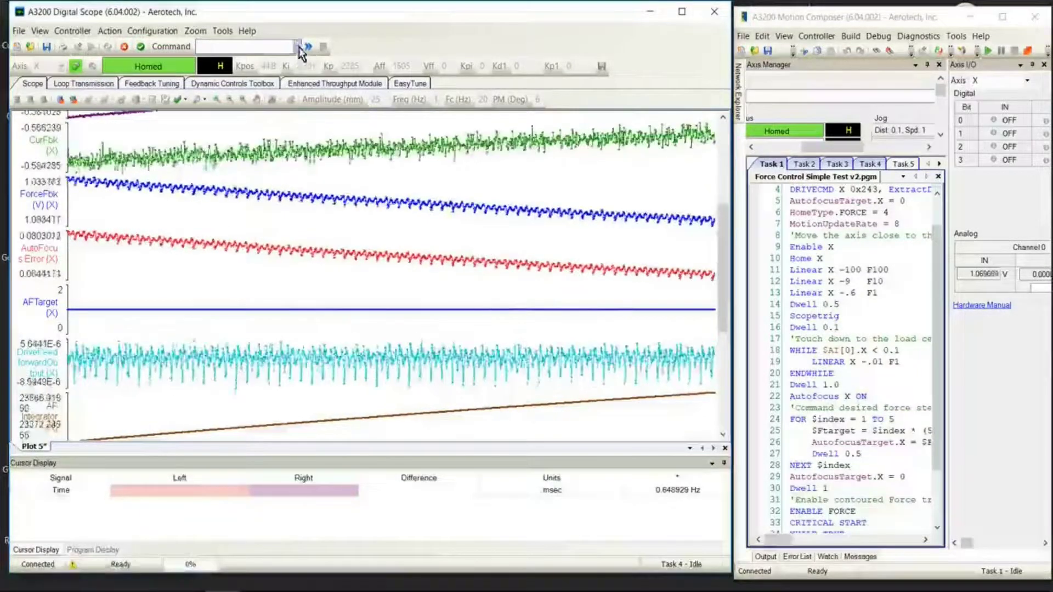
left_click(297, 46)
left_click(241, 60)
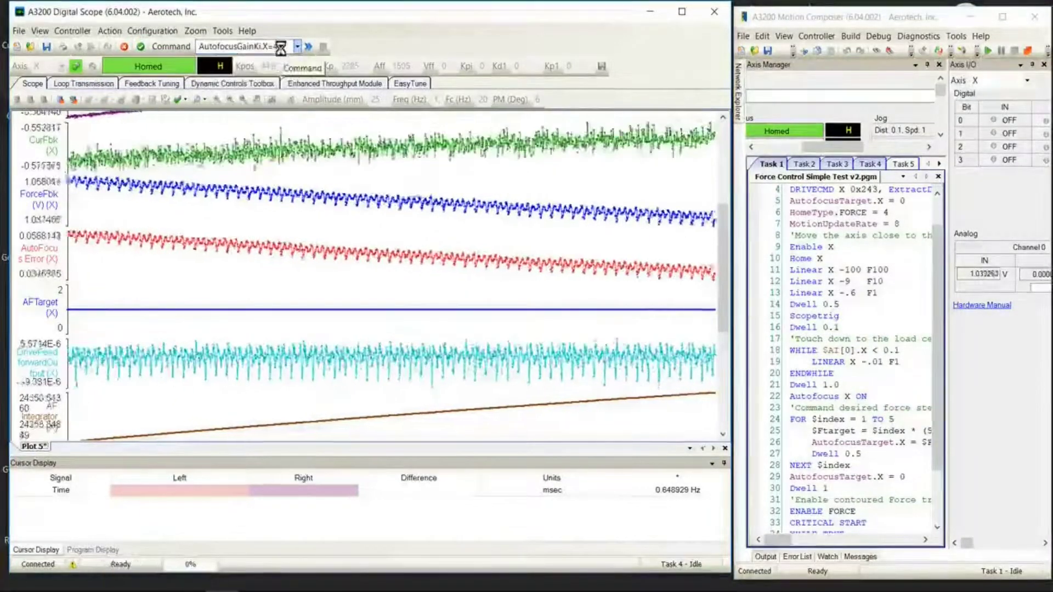
key("Left")
key("BackSpace")
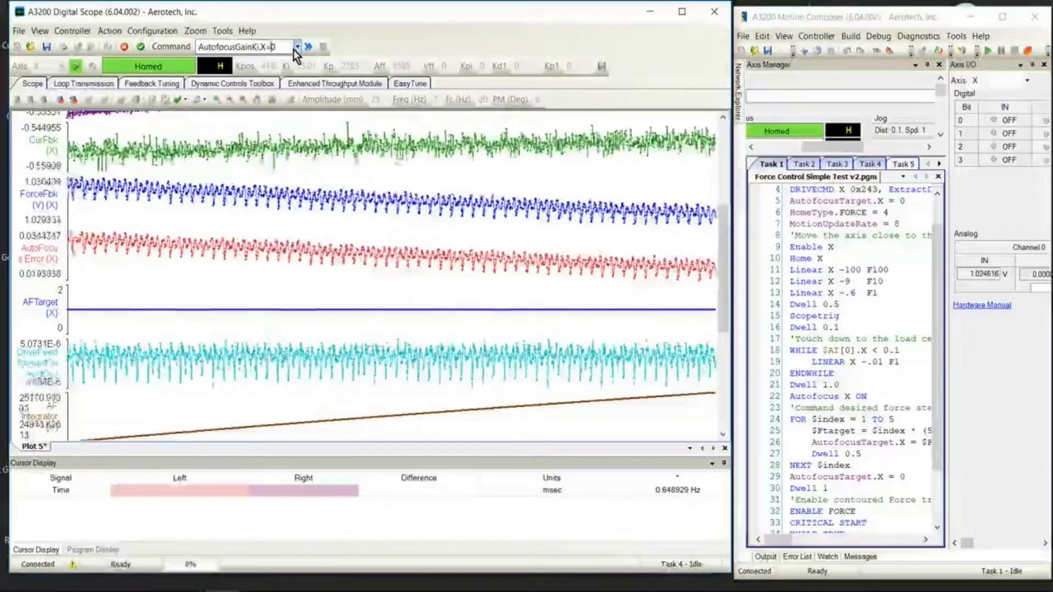
key("Return")
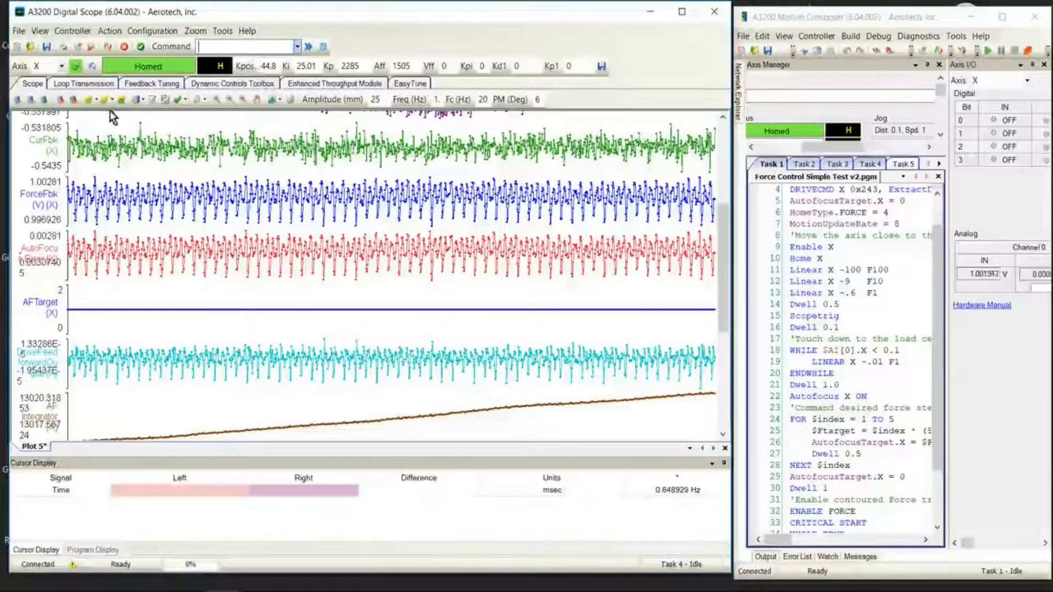
Set the forward step target to AutofocusTarget.X=1.0 and the reverse to 0.5.
left_click(92, 102)
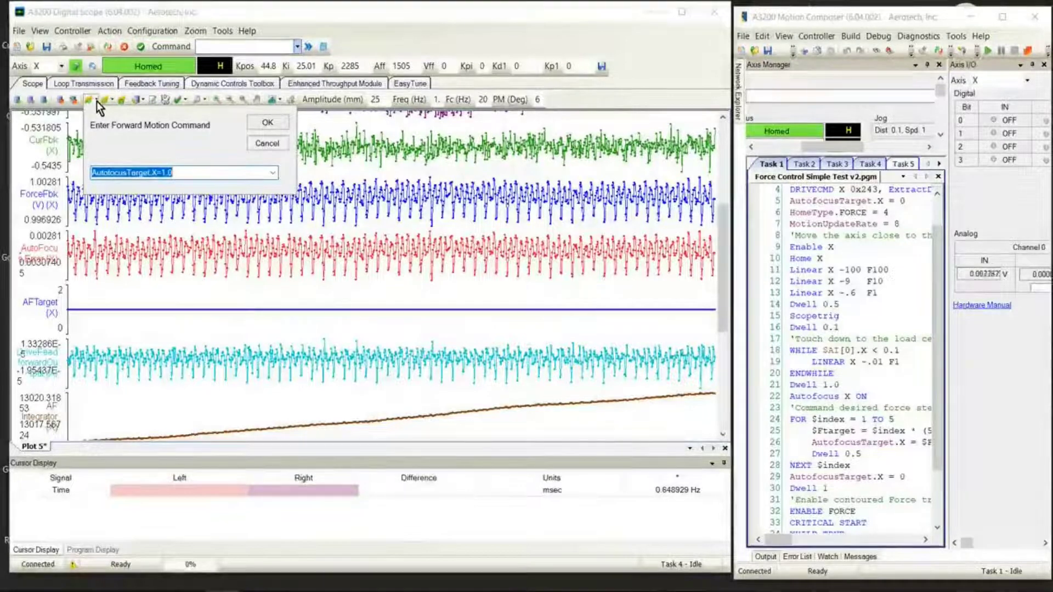
left_click(108, 100)
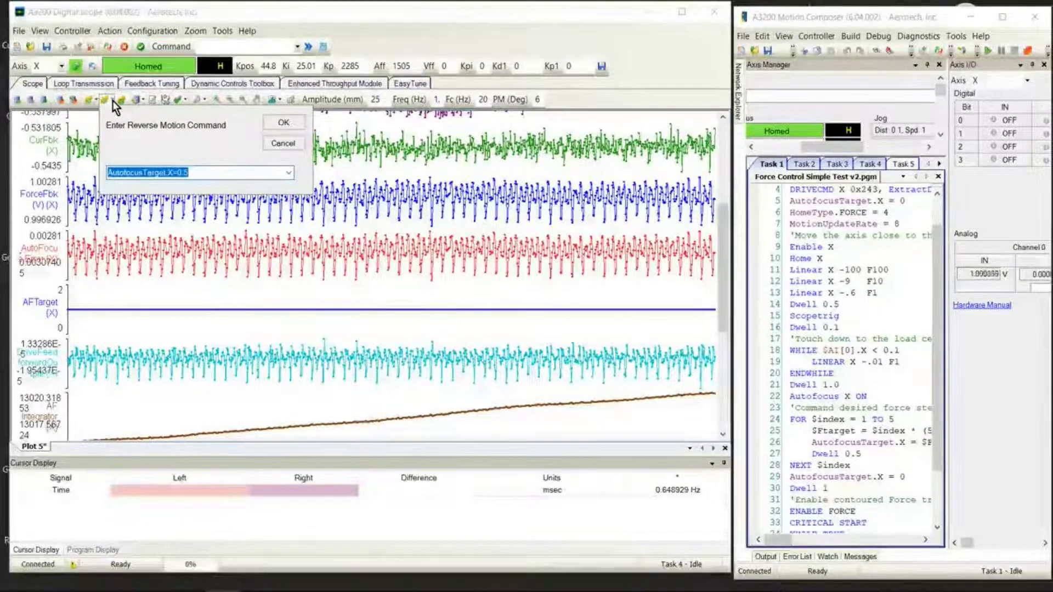
key("Return")
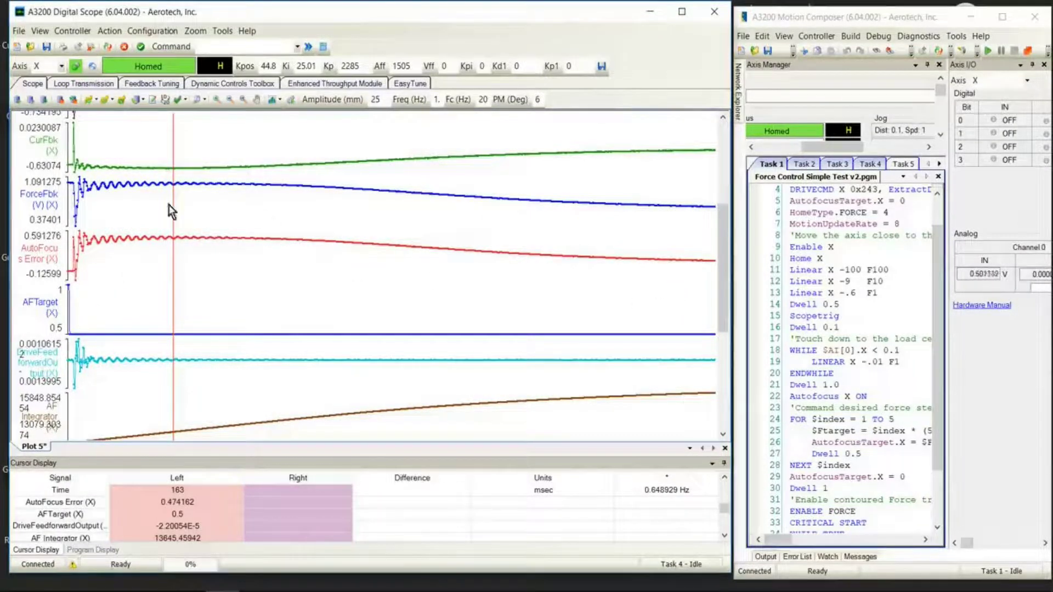
Record the force step response using Step Forward and then Auto Step.
left_click(90, 101)
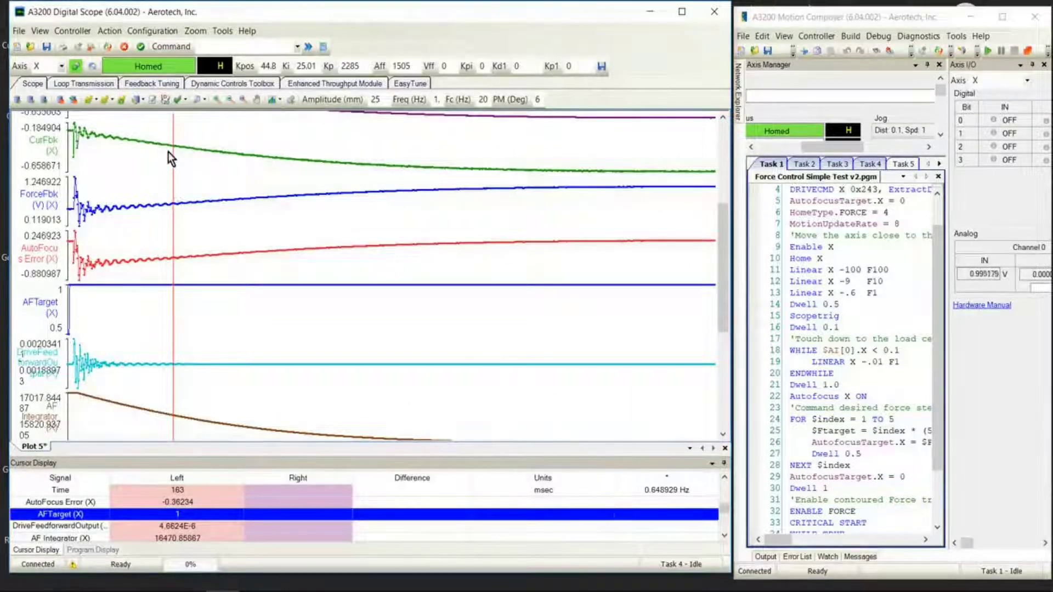
left_click(119, 99)
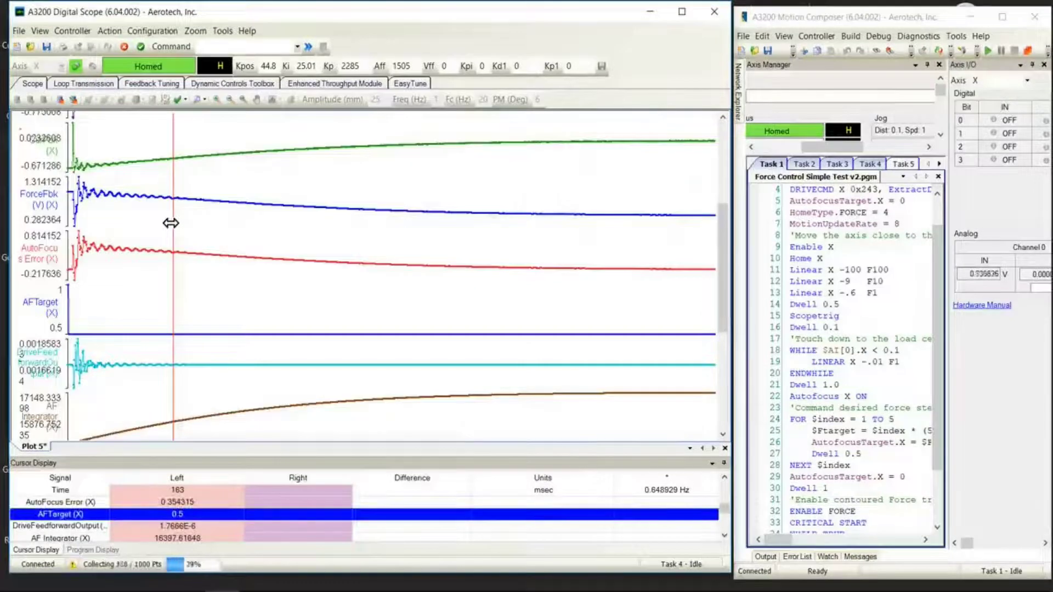
left_click(297, 47)
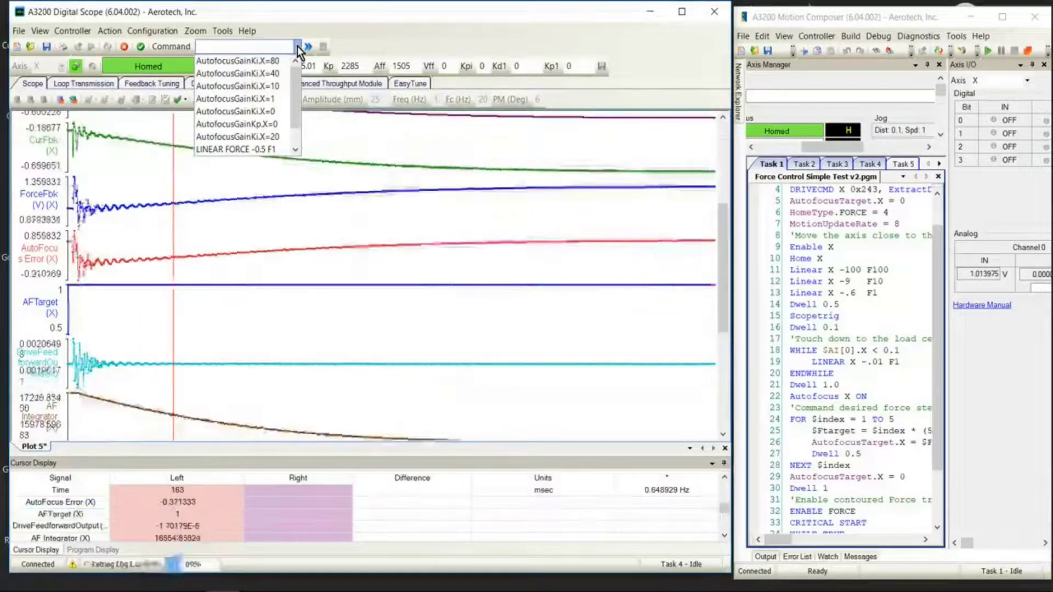
left_click(297, 46)
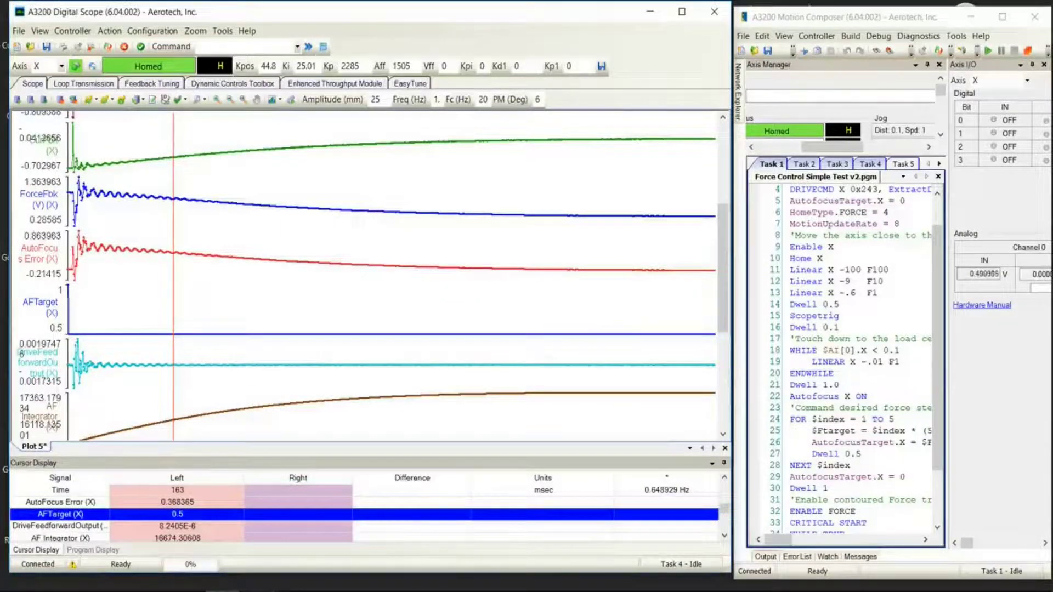
left_click(159, 28)
left_click(266, 126)
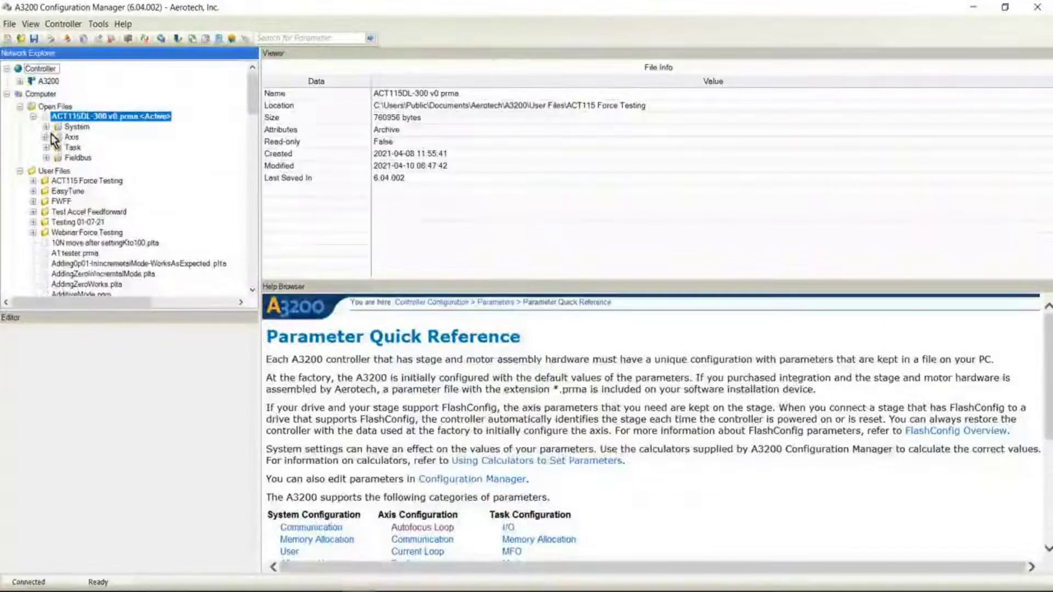
View axis X's Autofocus Loop parameters under Axis, then minimize Configuration Manager.
left_click(47, 137)
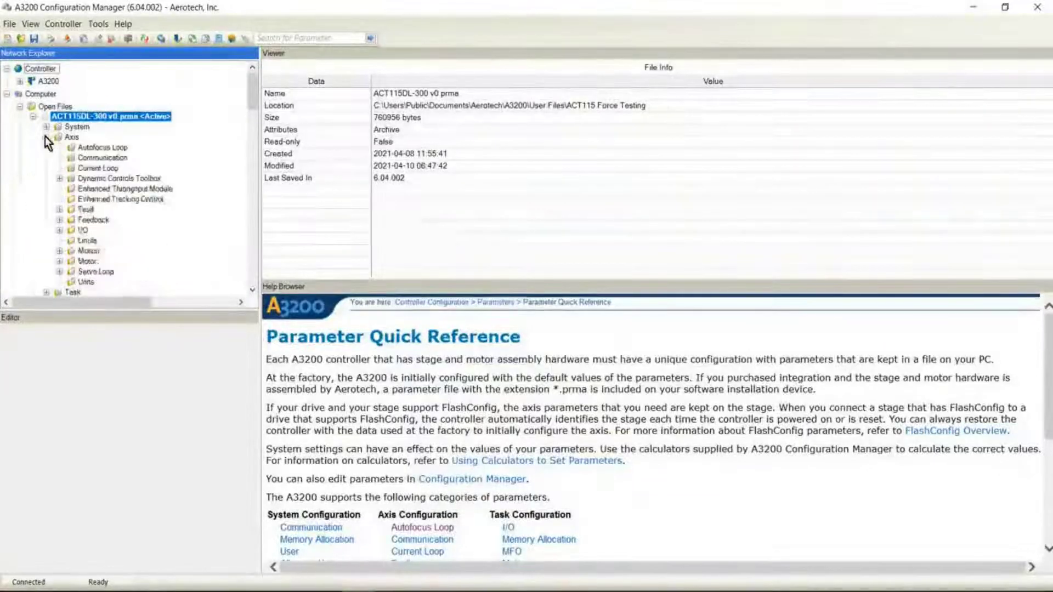
left_click(89, 149)
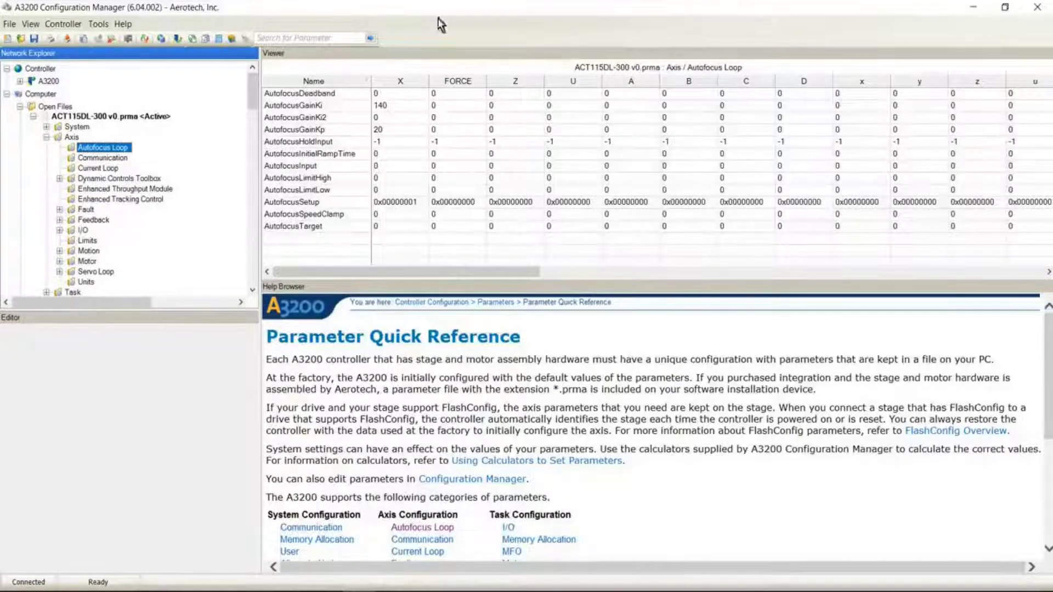
left_click(967, 12)
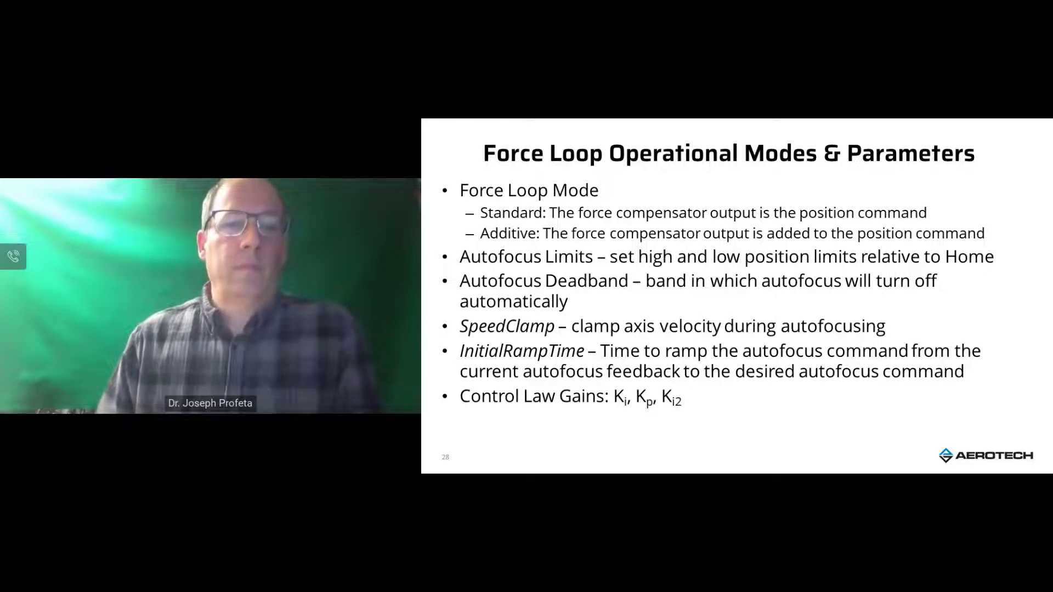